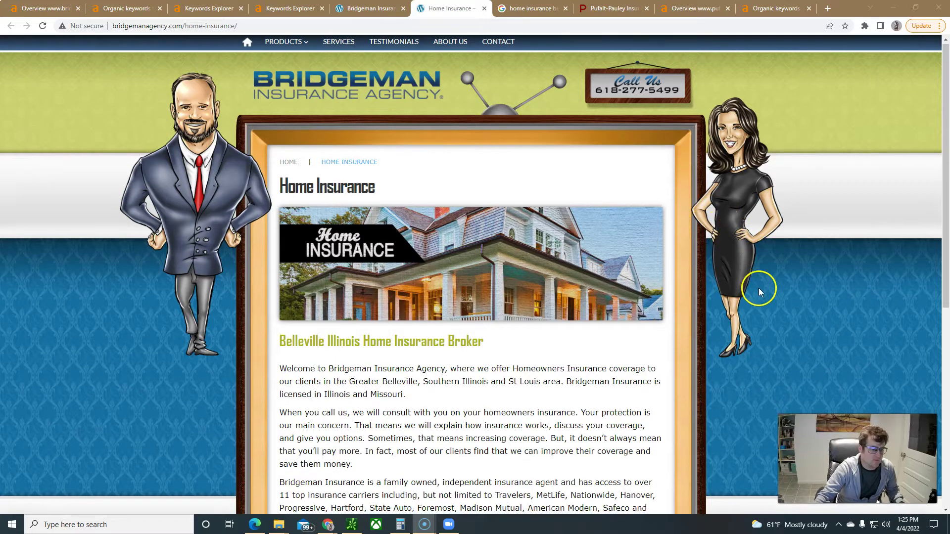
- Examine Bridgeman's Home Insurance page from the header to the quote section and footer, and select its web address
{"action": "scroll", "coordinate": [759, 286], "scroll_direction": "down", "scroll_amount": 7}
{"action": "scroll", "coordinate": [762, 286], "scroll_direction": "up", "scroll_amount": 7}
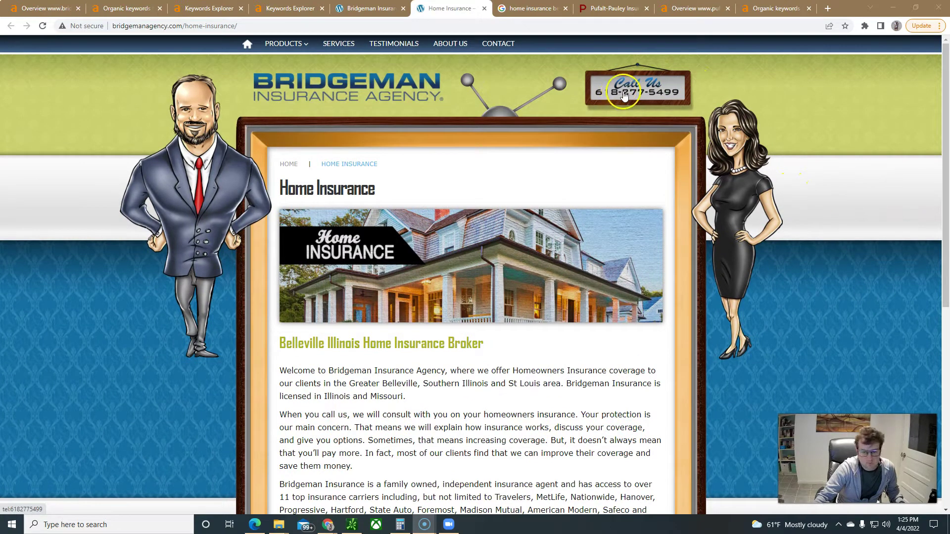
{"action": "scroll", "coordinate": [831, 325], "scroll_direction": "down", "scroll_amount": 4}
{"action": "scroll", "coordinate": [816, 311], "scroll_direction": "down", "scroll_amount": 3}
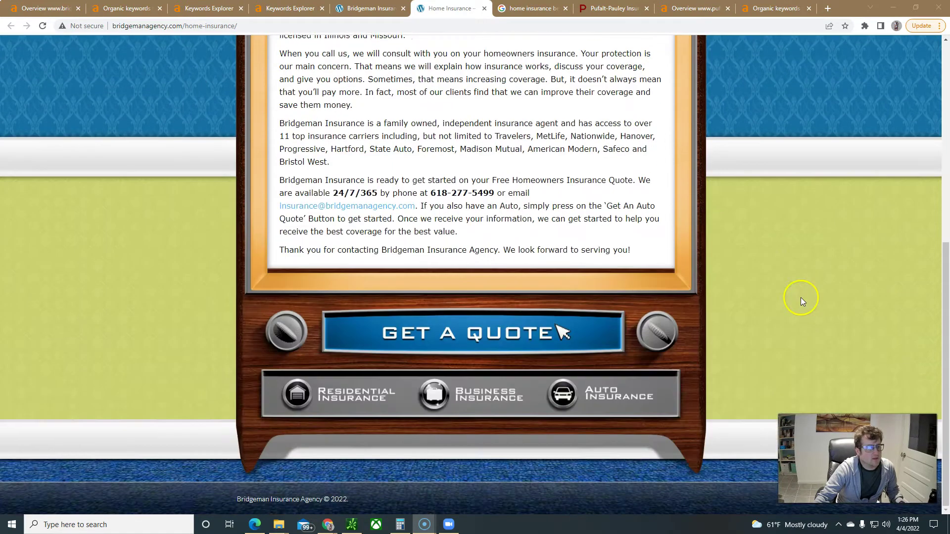
{"action": "scroll", "coordinate": [787, 296], "scroll_direction": "up", "scroll_amount": 7}
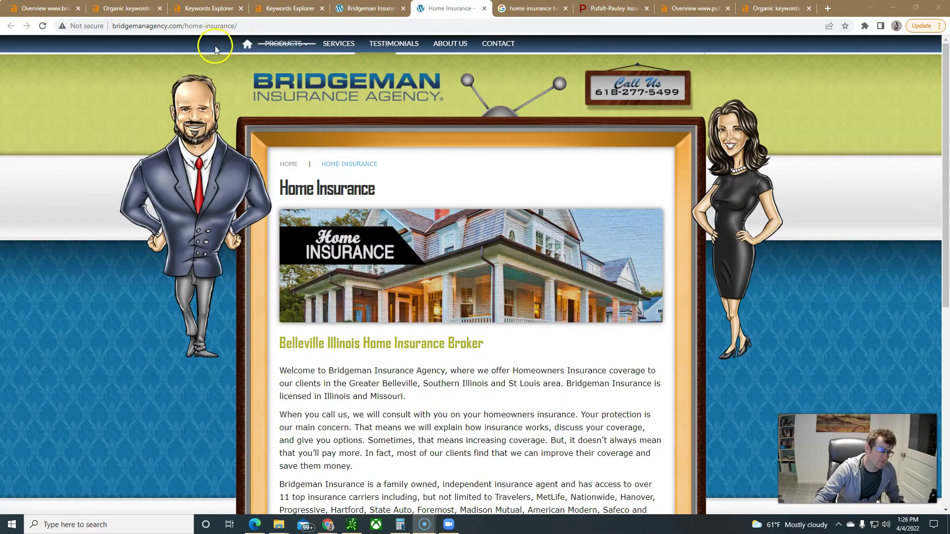
{"action": "scroll", "coordinate": [792, 220], "scroll_direction": "down", "scroll_amount": 6}
{"action": "scroll", "coordinate": [779, 207], "scroll_direction": "down", "scroll_amount": 1}
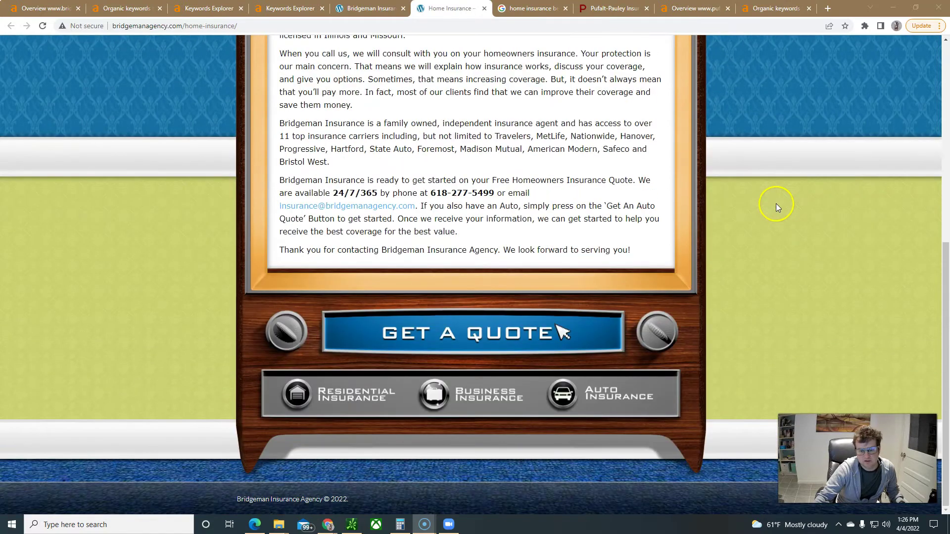
{"action": "scroll", "coordinate": [777, 206], "scroll_direction": "up", "scroll_amount": 7}
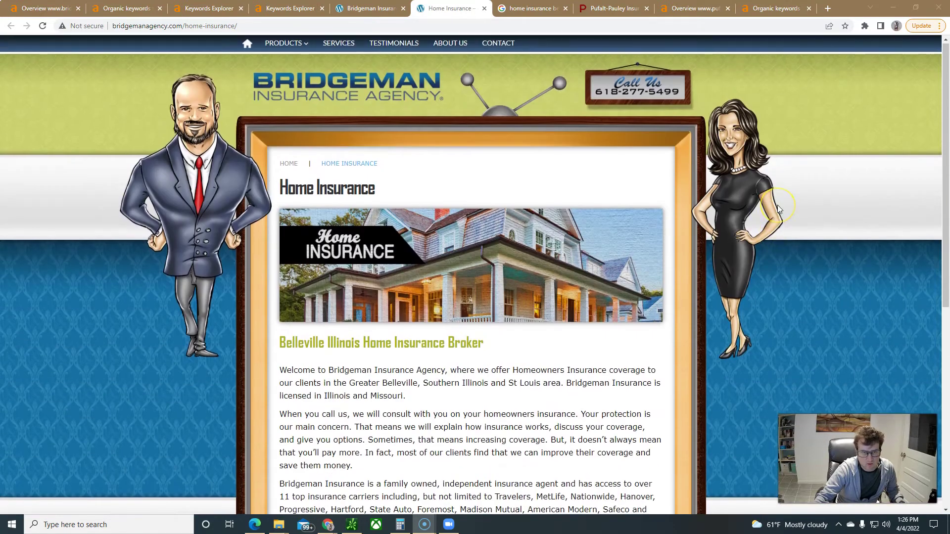
{"action": "scroll", "coordinate": [722, 156], "scroll_direction": "down", "scroll_amount": 3}
{"action": "scroll", "coordinate": [568, 44], "scroll_direction": "down", "scroll_amount": 4}
{"action": "scroll", "coordinate": [568, 49], "scroll_direction": "down", "scroll_amount": 1}
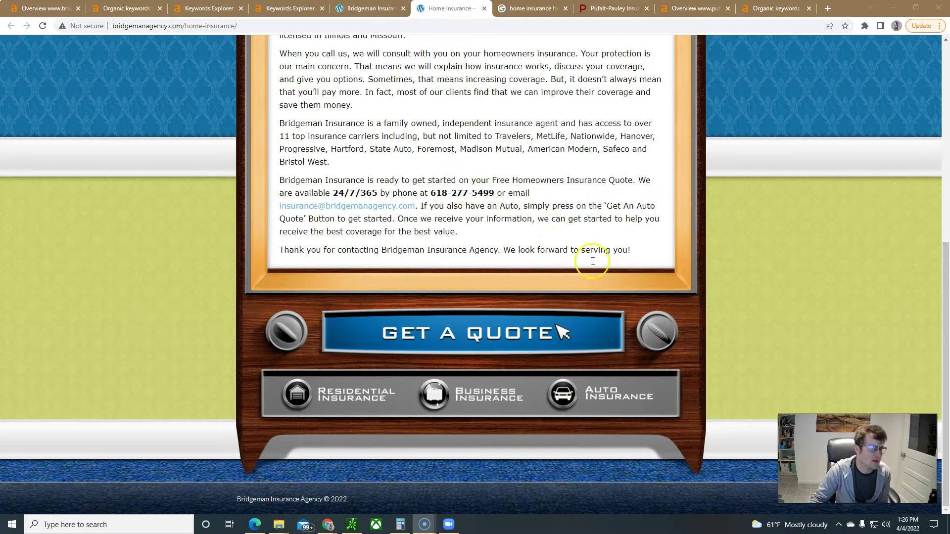
{"action": "scroll", "coordinate": [825, 343], "scroll_direction": "up", "scroll_amount": 3}
{"action": "scroll", "coordinate": [827, 339], "scroll_direction": "down", "scroll_amount": 3}
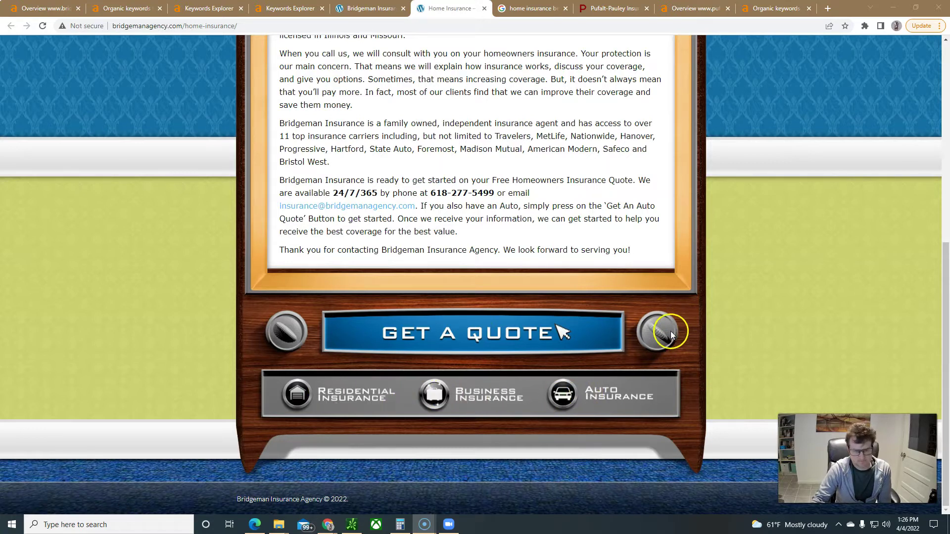
{"action": "scroll", "coordinate": [246, 297], "scroll_direction": "up", "scroll_amount": 8}
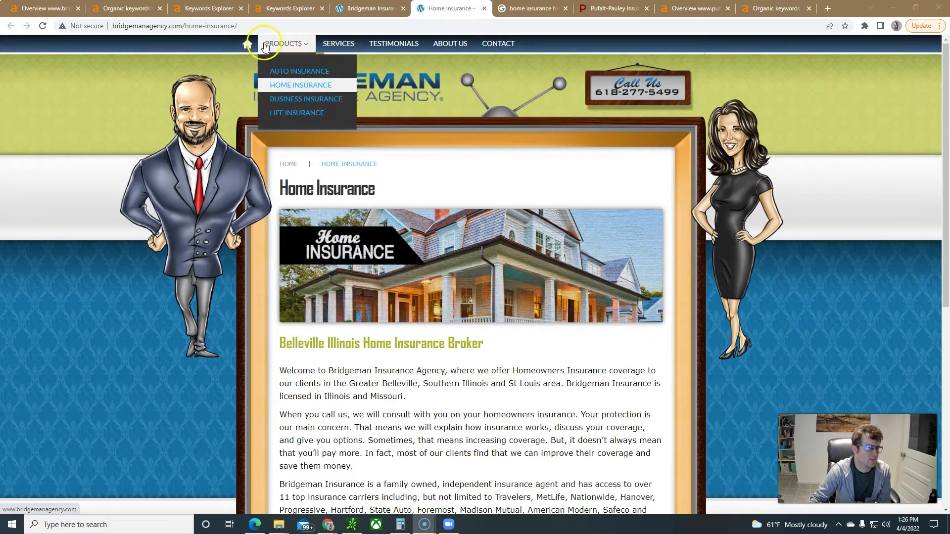
{"action": "scroll", "coordinate": [454, 106], "scroll_direction": "down", "scroll_amount": 4}
{"action": "scroll", "coordinate": [454, 106], "scroll_direction": "down", "scroll_amount": 3}
{"action": "scroll", "coordinate": [372, 226], "scroll_direction": "up", "scroll_amount": 7}
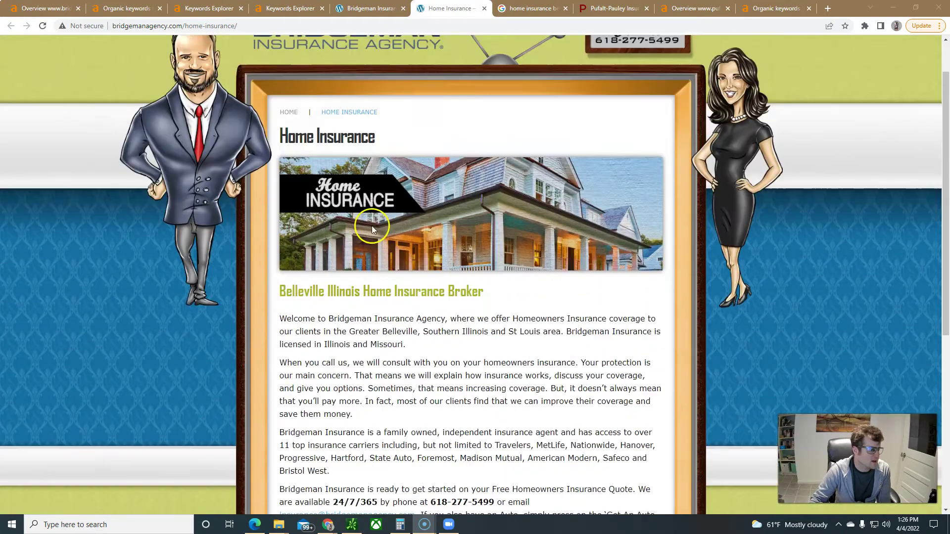
{"action": "left_click", "coordinate": [72, 81]}
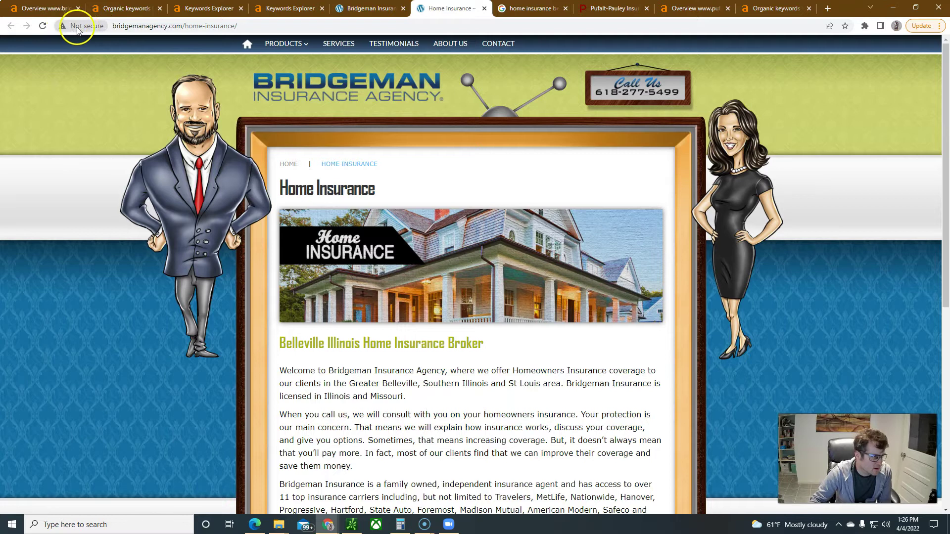
{"action": "left_click", "coordinate": [120, 26]}
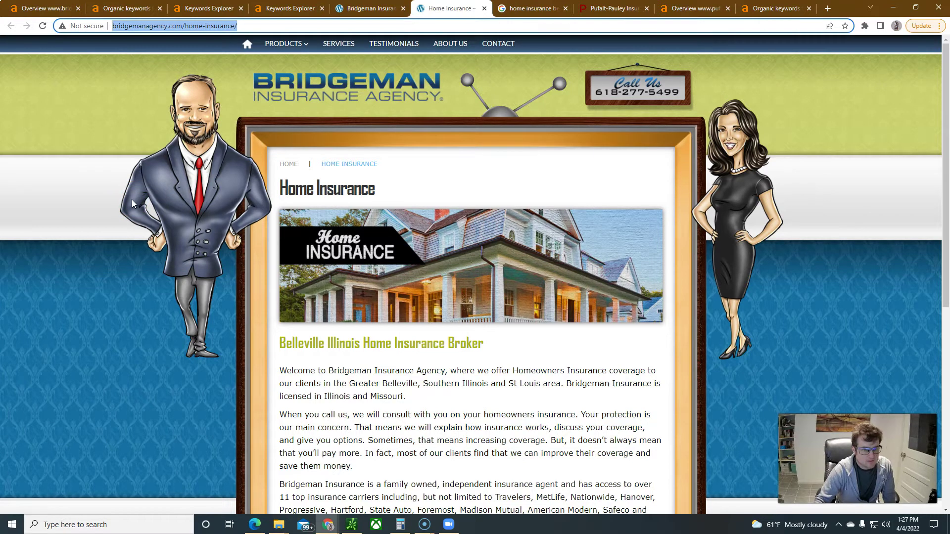
- Compare the Ahrefs search volumes of the keywords "home insurance belleville il" and "auto insurance belleville il"
{"action": "left_click", "coordinate": [517, 8]}
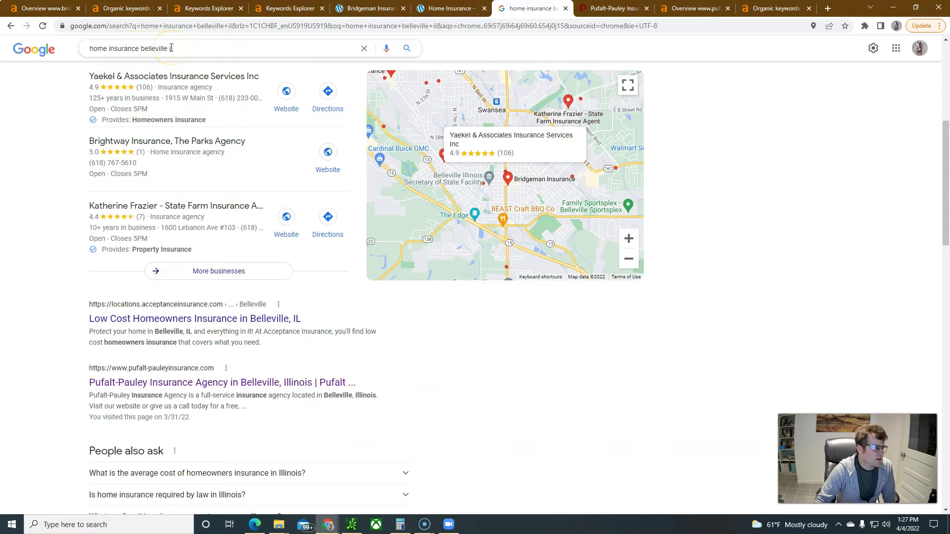
{"action": "left_click", "coordinate": [193, 10]}
{"action": "key", "text": "ctrl+Tab"}
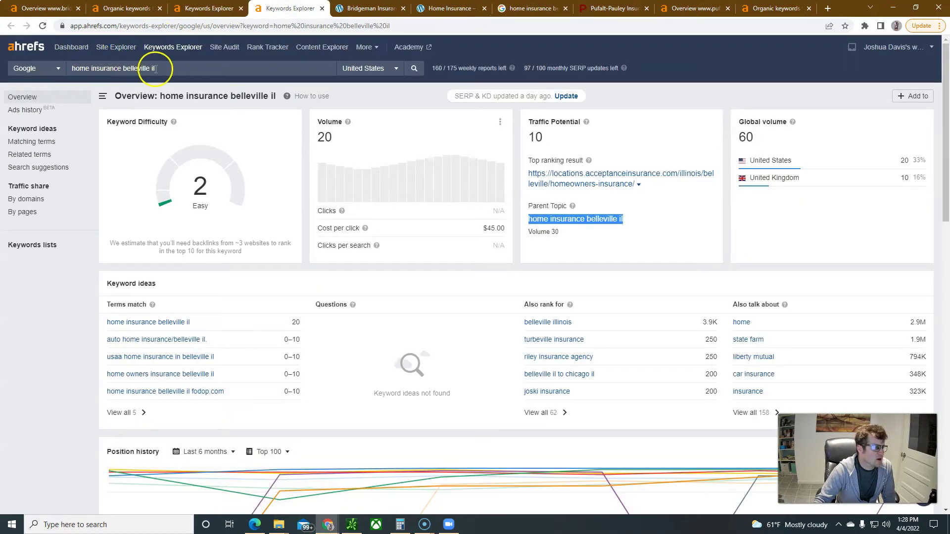
{"action": "double_click", "coordinate": [321, 136]}
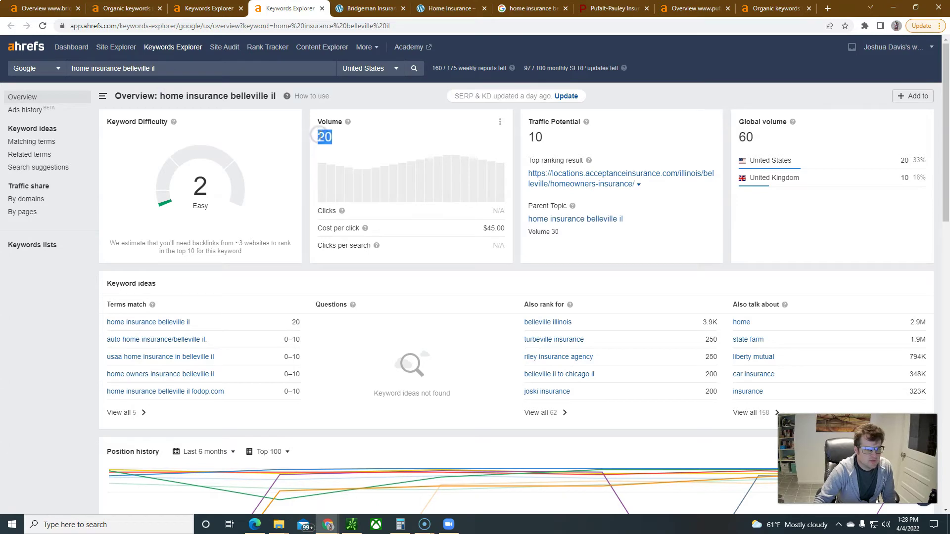
{"action": "key", "text": "ctrl+shift+Tab"}
{"action": "double_click", "coordinate": [326, 137]}
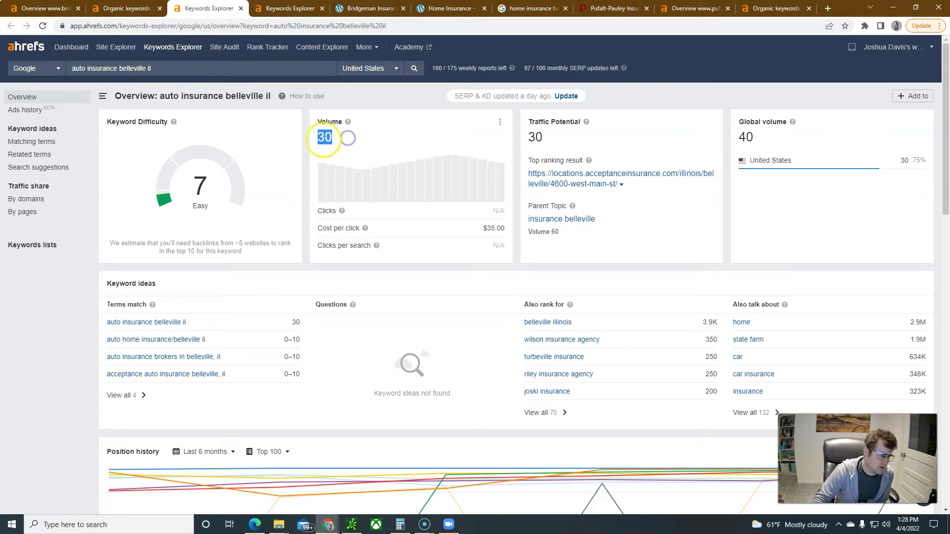
{"action": "left_click", "coordinate": [278, 11]}
{"action": "left_click", "coordinate": [339, 141]}
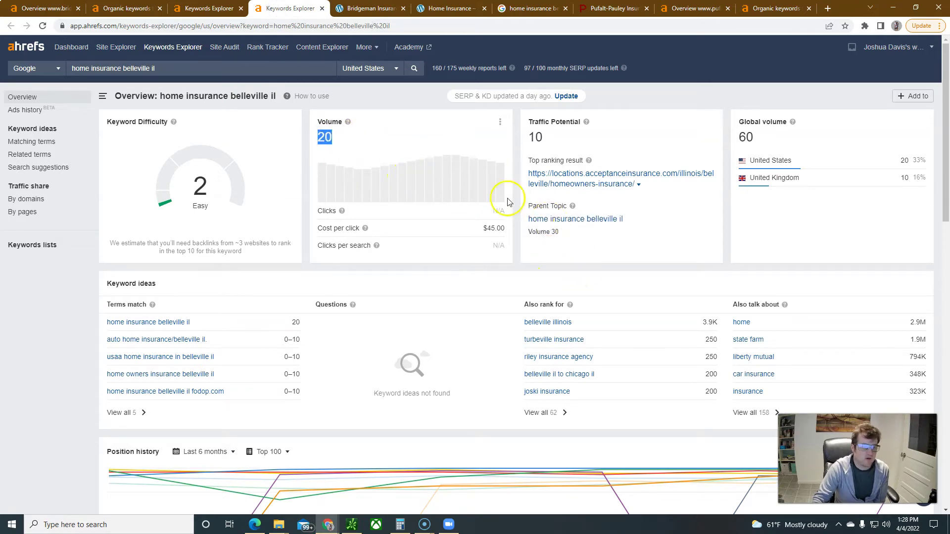
- Examine the Google results for "home insurance belleville il", covering the ad, the local agency listings with map, and the organic results
{"action": "left_click", "coordinate": [524, 9]}
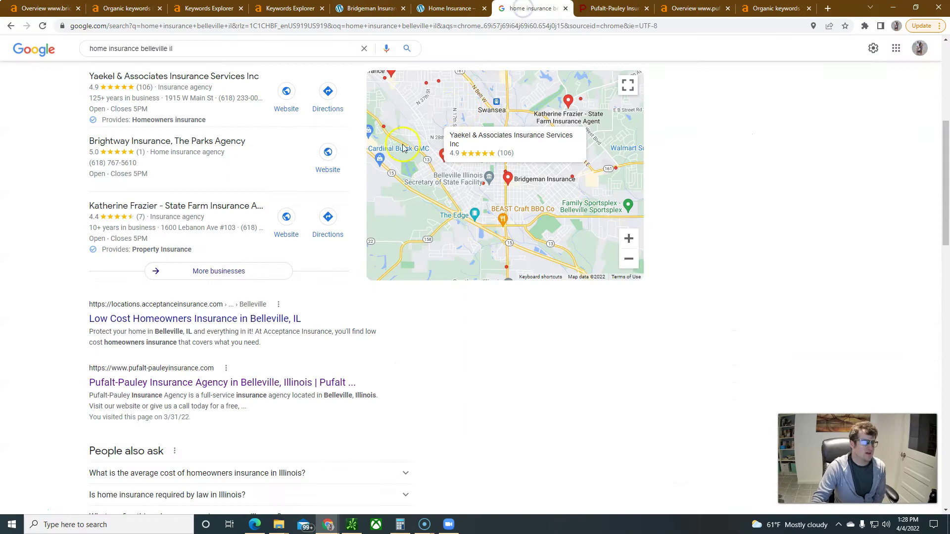
{"action": "scroll", "coordinate": [276, 173], "scroll_direction": "up", "scroll_amount": 6}
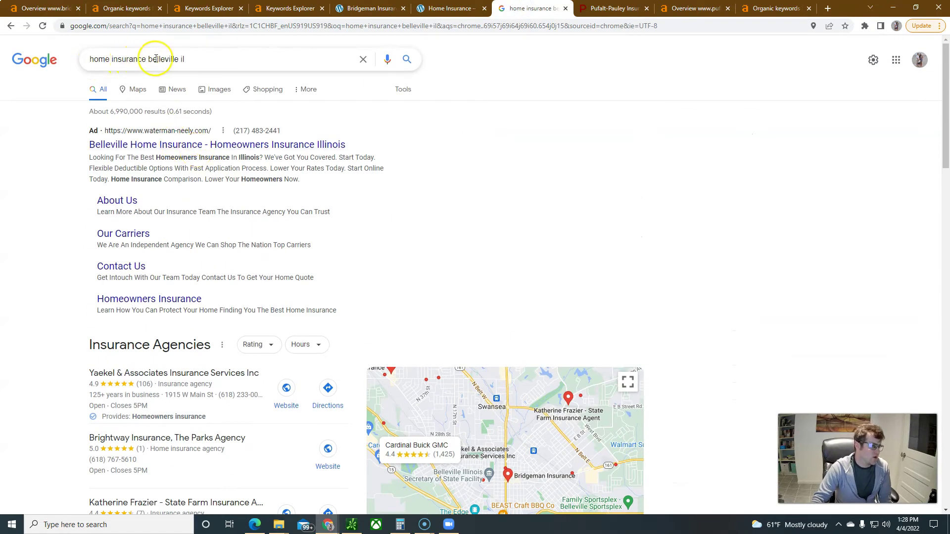
{"action": "scroll", "coordinate": [366, 242], "scroll_direction": "down", "scroll_amount": 3}
{"action": "scroll", "coordinate": [360, 236], "scroll_direction": "up", "scroll_amount": 2}
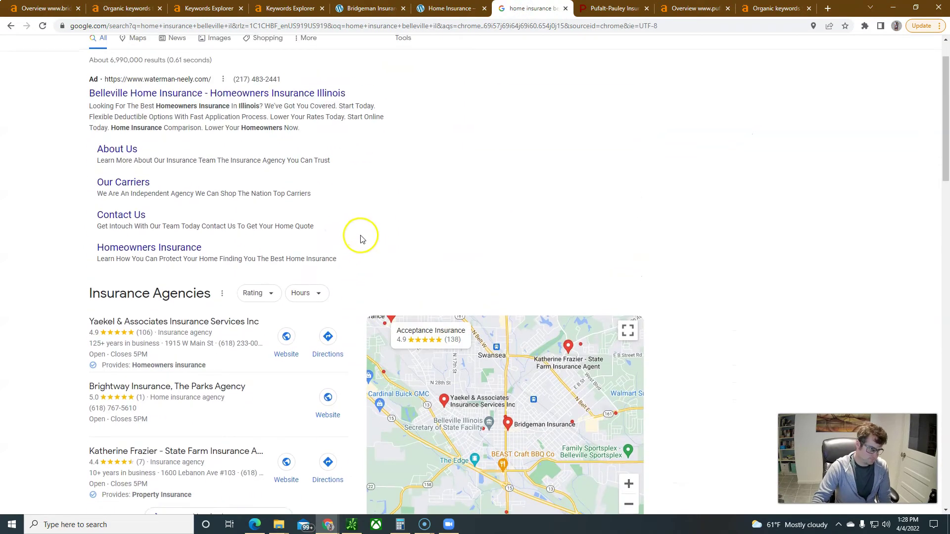
{"action": "scroll", "coordinate": [360, 239], "scroll_direction": "down", "scroll_amount": 3}
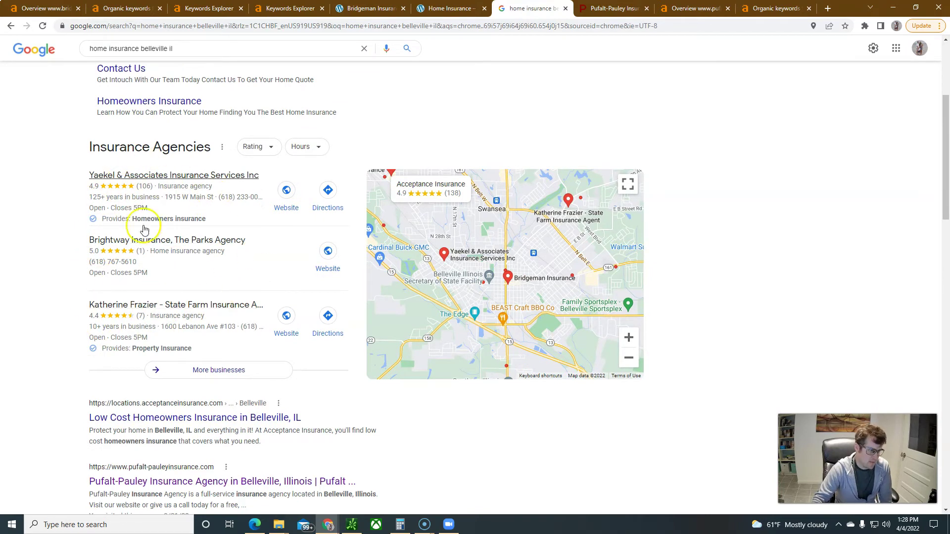
{"action": "mouse_move", "coordinate": [525, 281]}
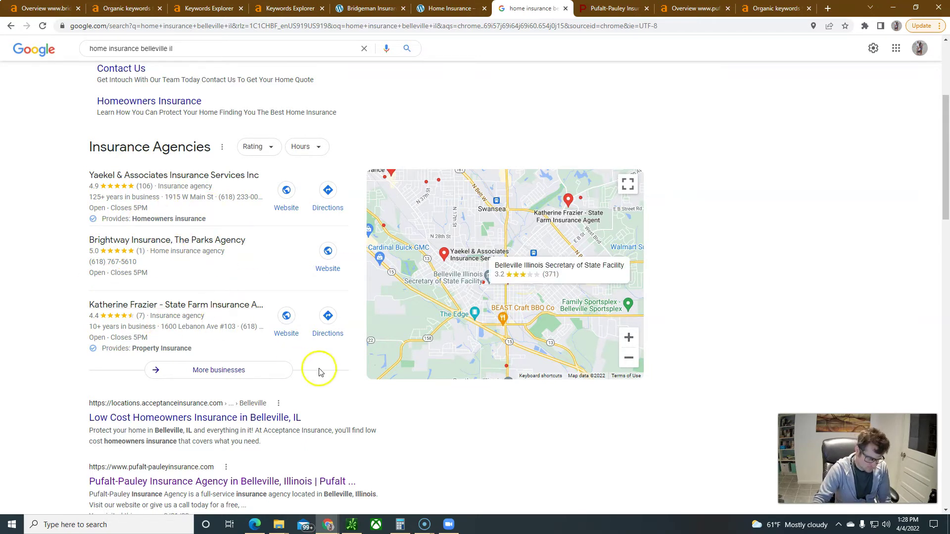
{"action": "scroll", "coordinate": [319, 371], "scroll_direction": "down", "scroll_amount": 2}
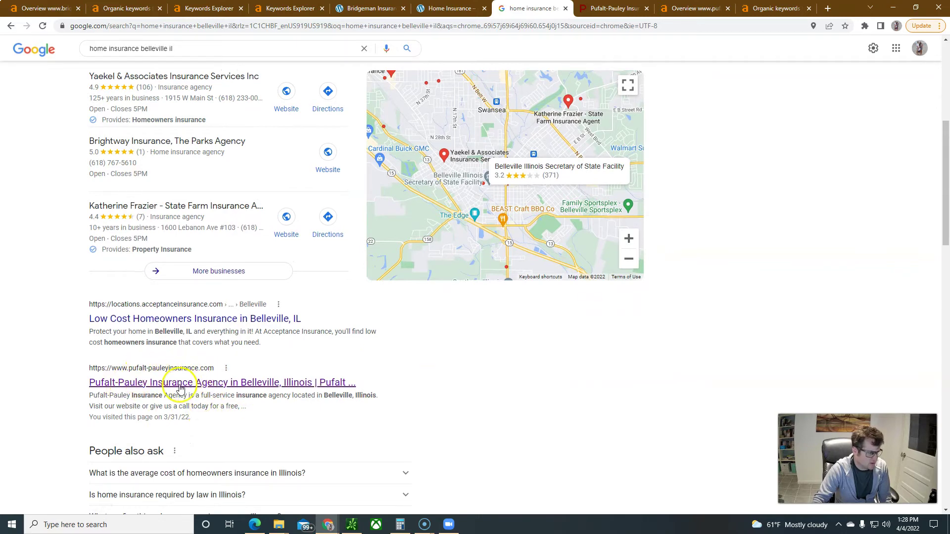
- View the full list of Belleville insurance agencies from the local results and return to the Google results page
{"action": "scroll", "coordinate": [180, 411], "scroll_direction": "up", "scroll_amount": 4}
{"action": "scroll", "coordinate": [193, 438], "scroll_direction": "down", "scroll_amount": 2}
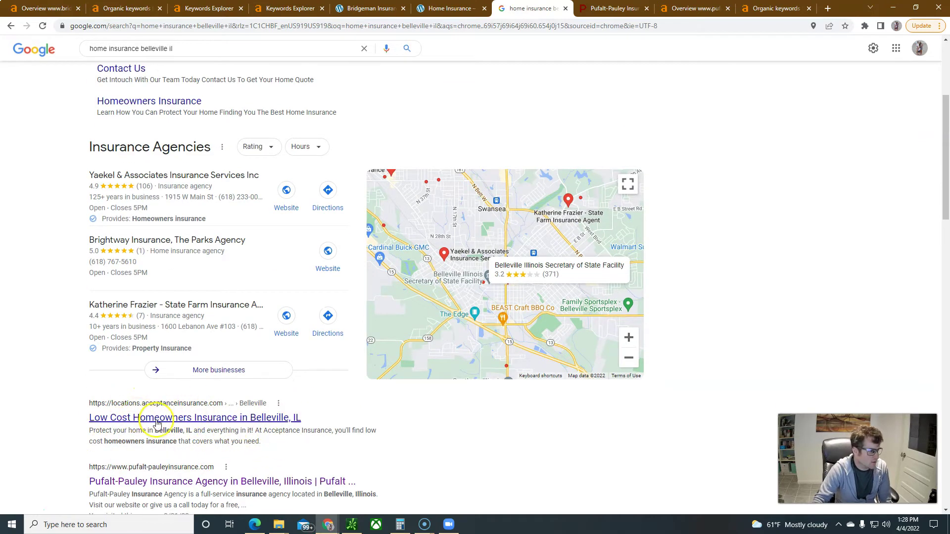
{"action": "left_click", "coordinate": [243, 378]}
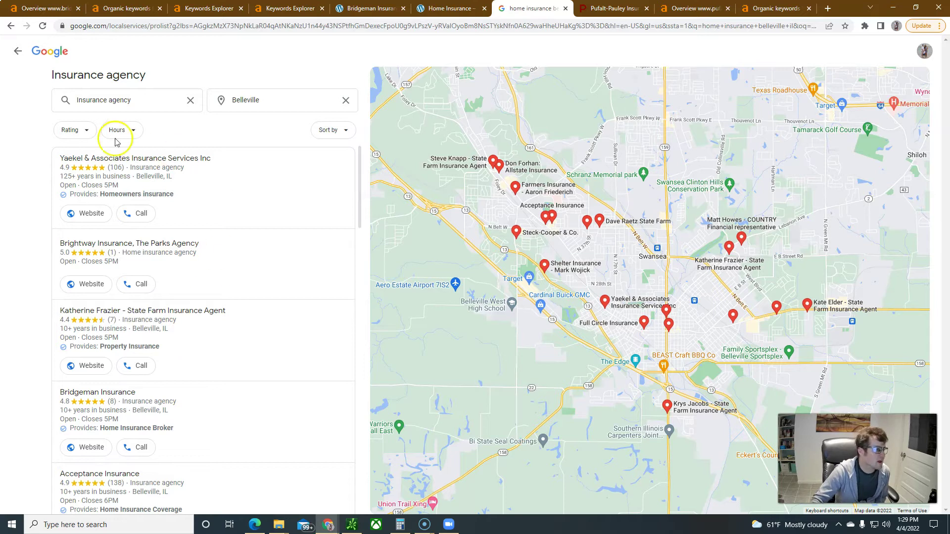
{"action": "left_click", "coordinate": [17, 51]}
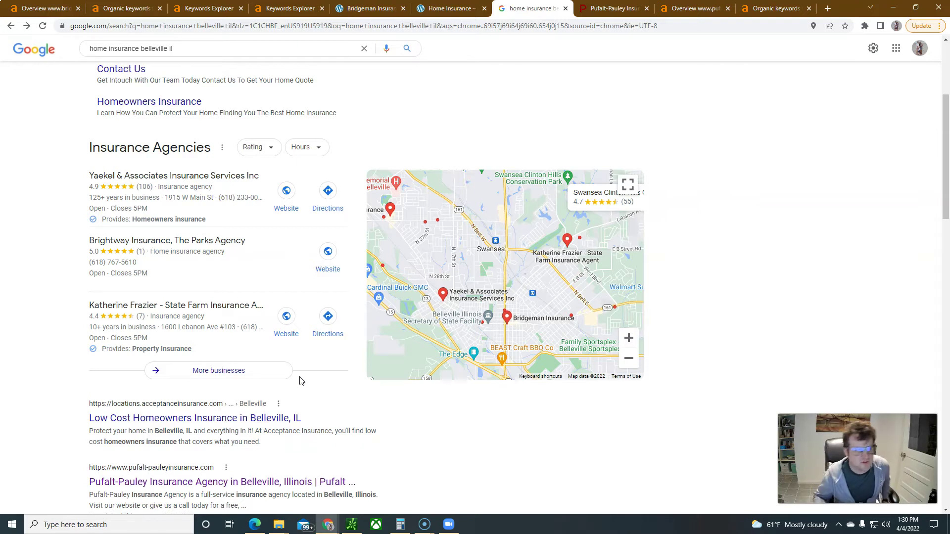
- View Bridgeman's homepage and review its domain rating, backlinks, referring domains, organic keywords and organic traffic in the Ahrefs overview
{"action": "left_click", "coordinate": [354, 8]}
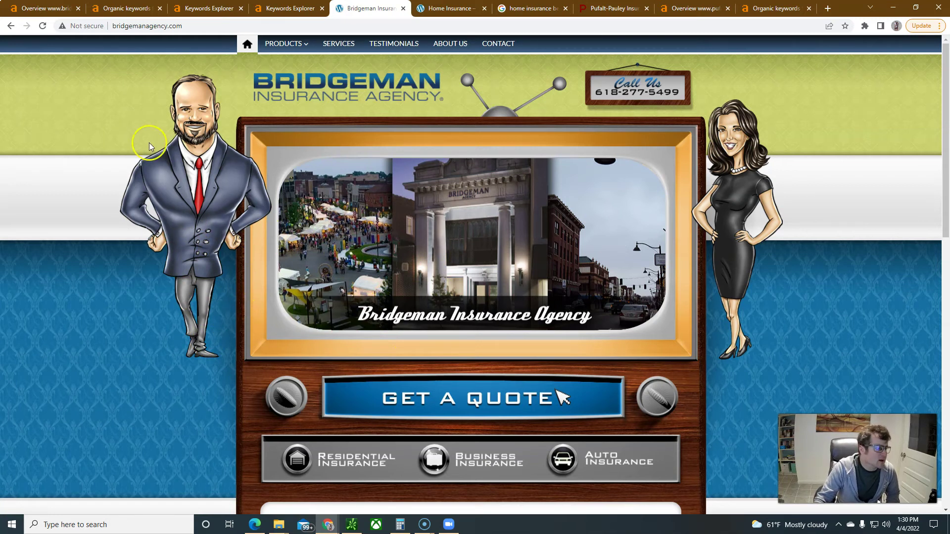
{"action": "left_click", "coordinate": [36, 10]}
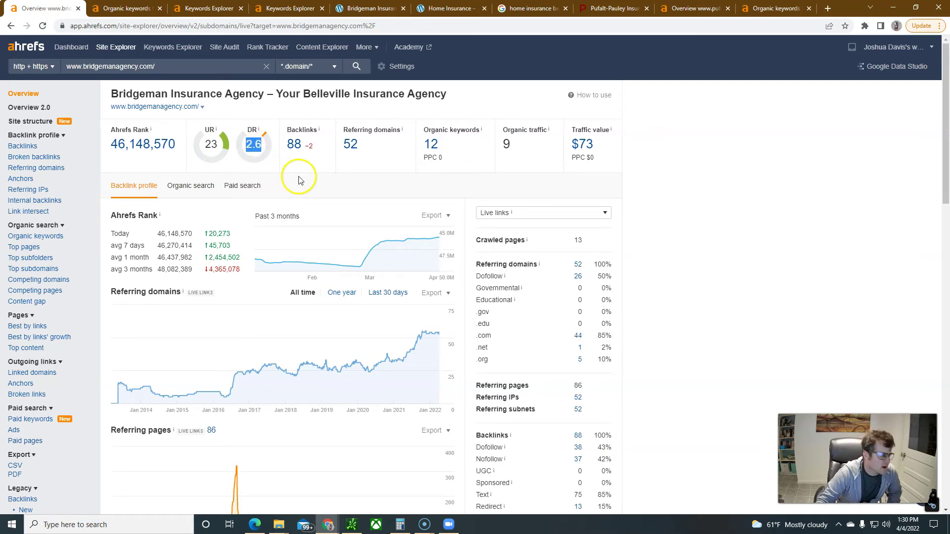
{"action": "left_click", "coordinate": [313, 182]}
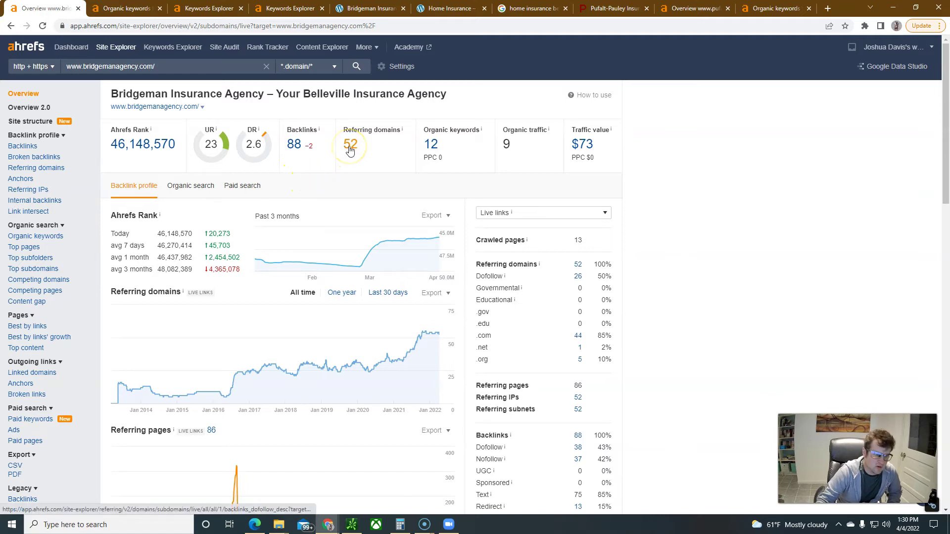
{"action": "left_click", "coordinate": [353, 147]}
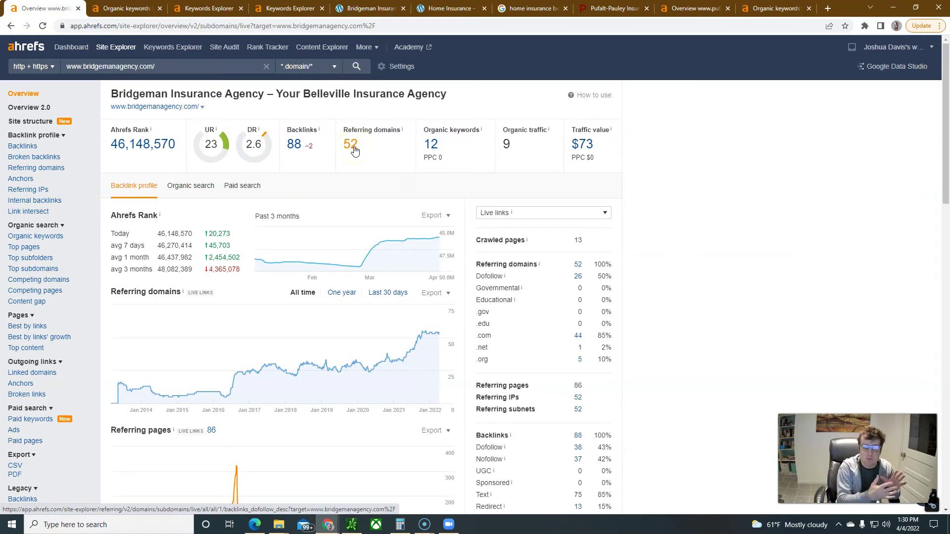
{"action": "left_click", "coordinate": [430, 148]}
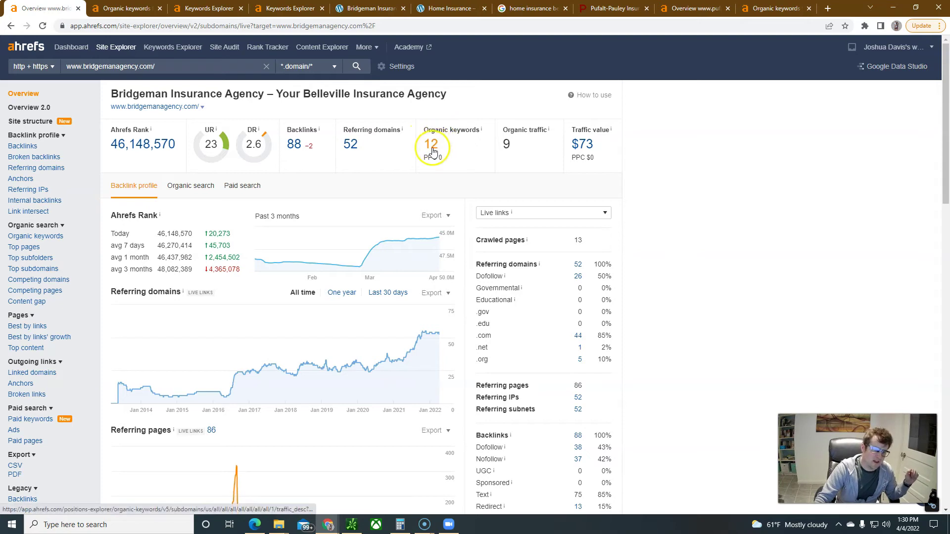
{"action": "left_click", "coordinate": [515, 150]}
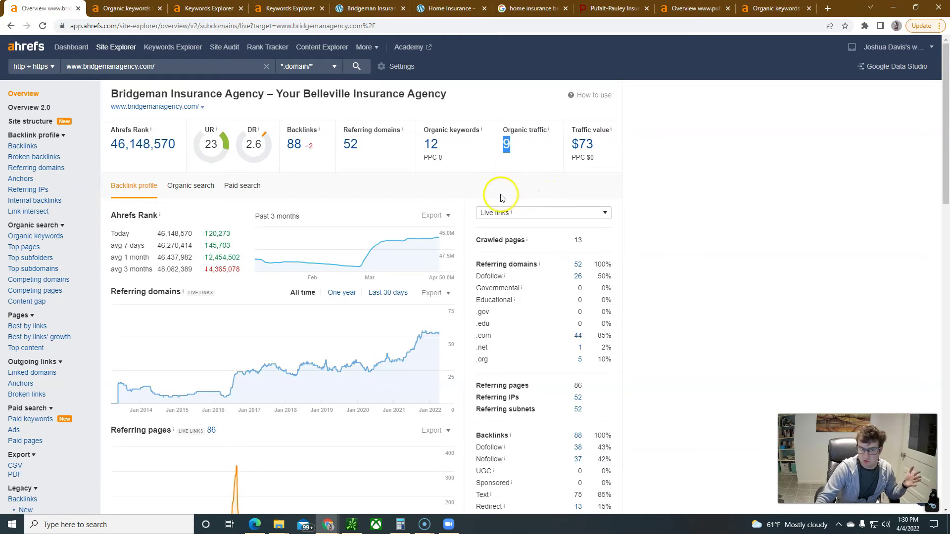
- Review the search volumes of Bridgeman's organic keywords and the ranking positions of "car insurance belleville il" and "auto insurance belleville il"
{"action": "left_click", "coordinate": [114, 9]}
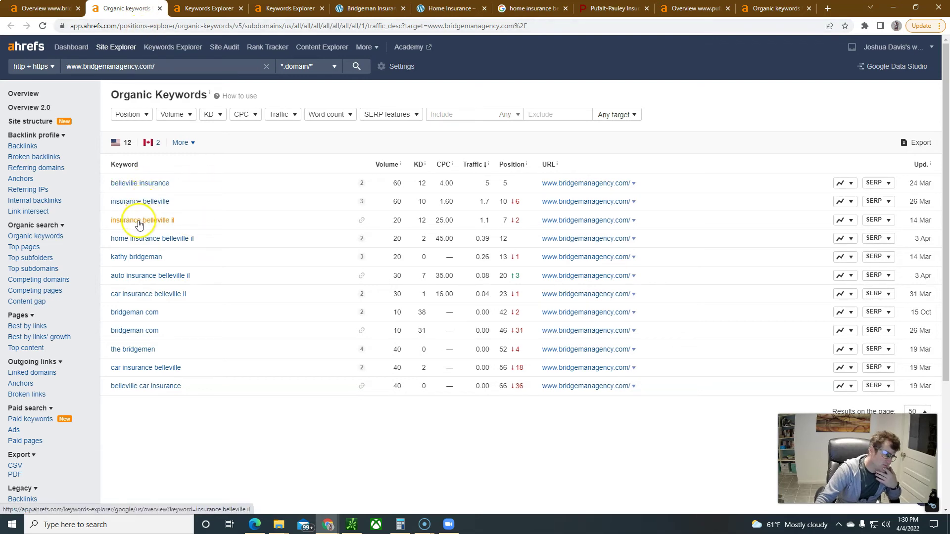
{"action": "left_click_drag", "start_coordinate": [386, 220], "coordinate": [389, 242]}
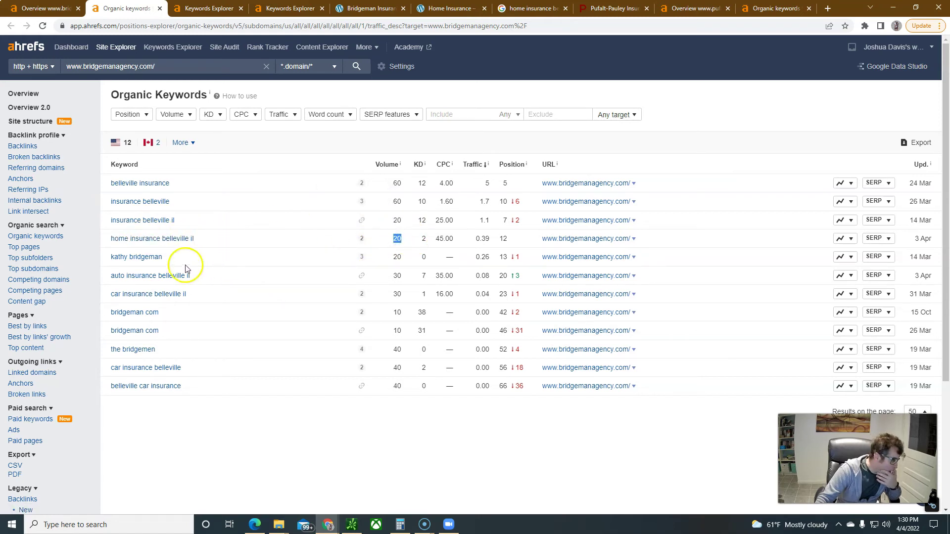
{"action": "left_click_drag", "start_coordinate": [409, 256], "coordinate": [392, 261]}
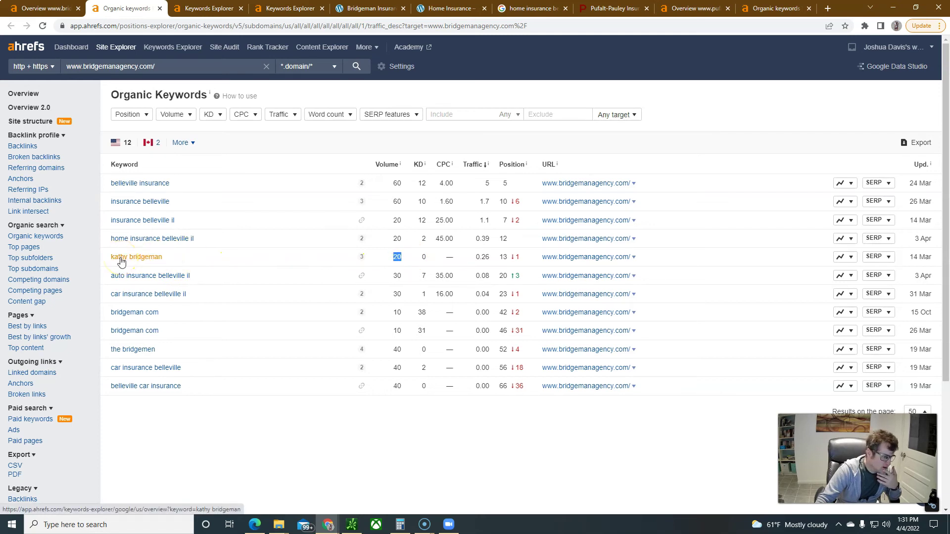
{"action": "left_click", "coordinate": [410, 278]}
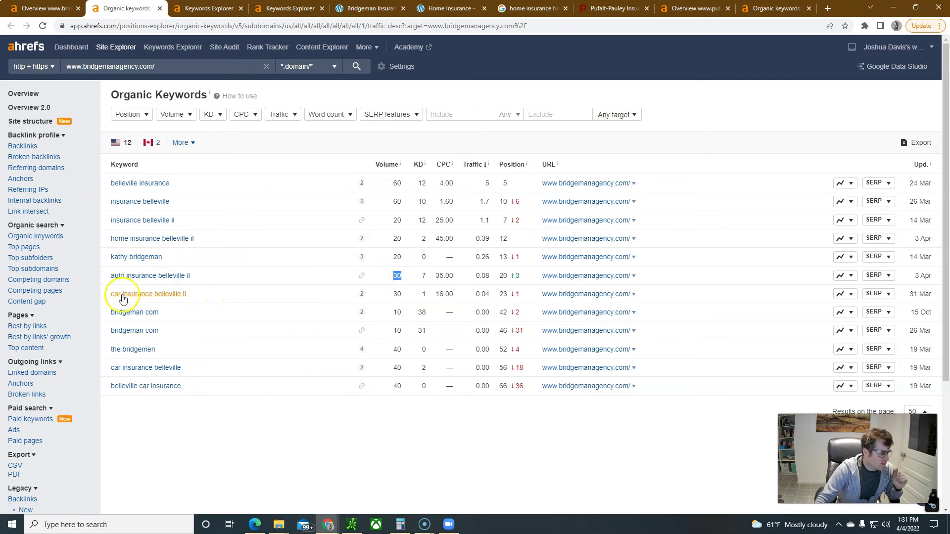
{"action": "double_click", "coordinate": [396, 294]}
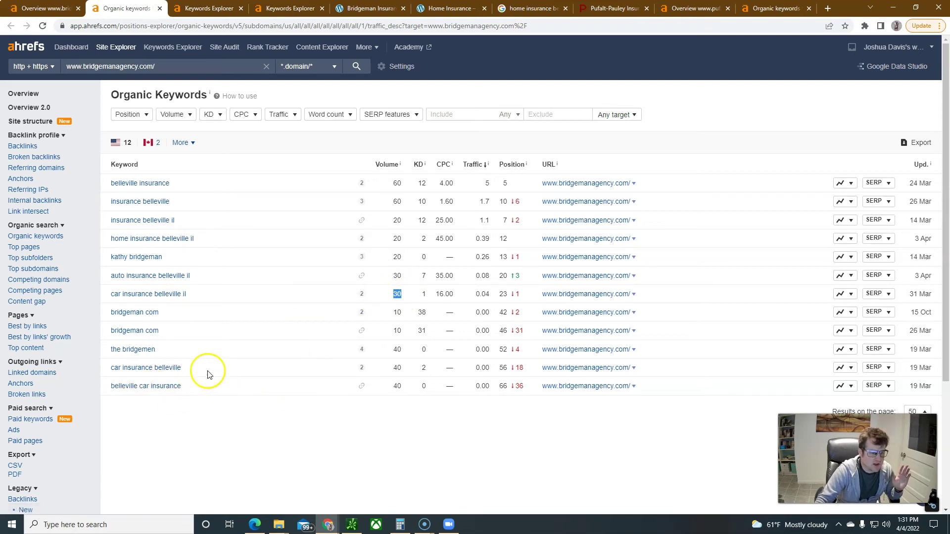
{"action": "double_click", "coordinate": [506, 294]}
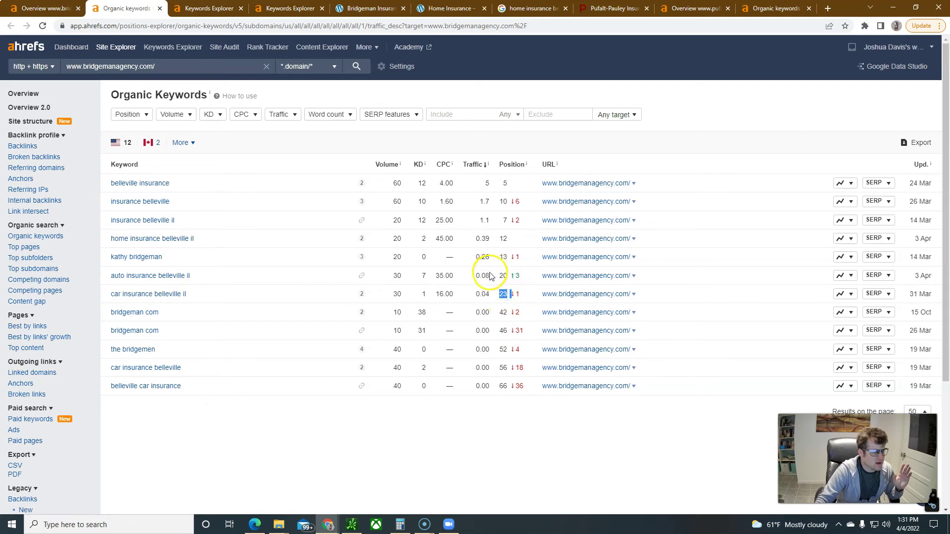
{"action": "left_click", "coordinate": [500, 275]}
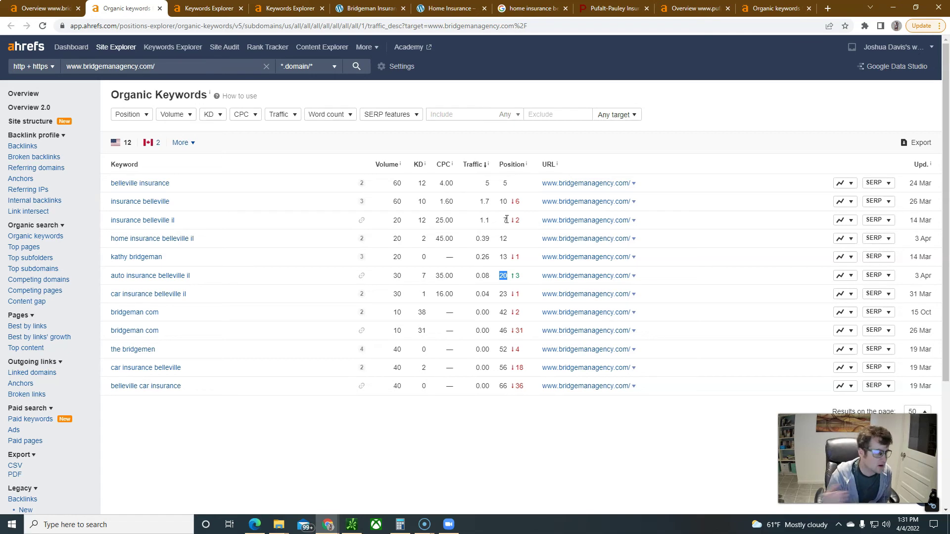
- Compare the organic traffic of Bridgeman's site with that of Pufalt-Pauley Insurance in their Ahrefs overviews, and check Pufalt-Pauley's organic keywords figure
{"action": "left_click", "coordinate": [197, 10]}
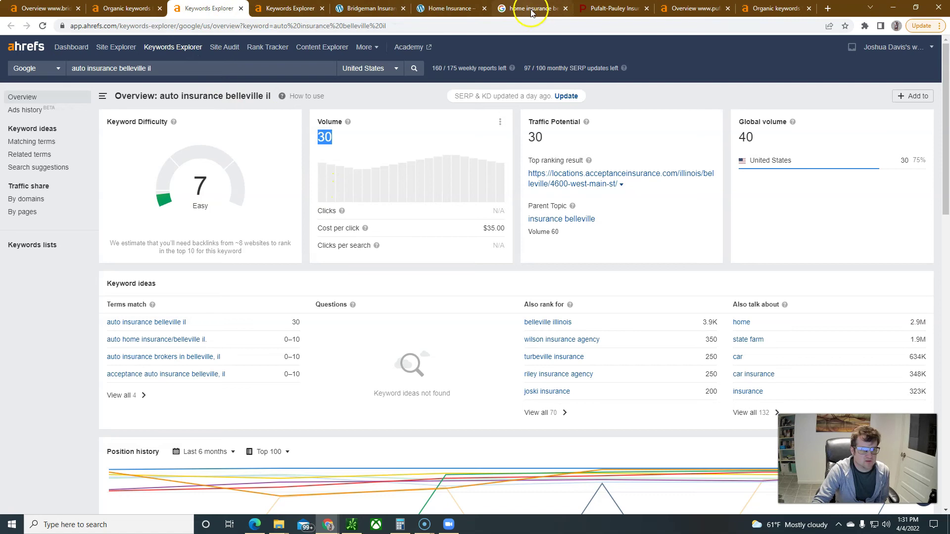
{"action": "left_click", "coordinate": [691, 9]}
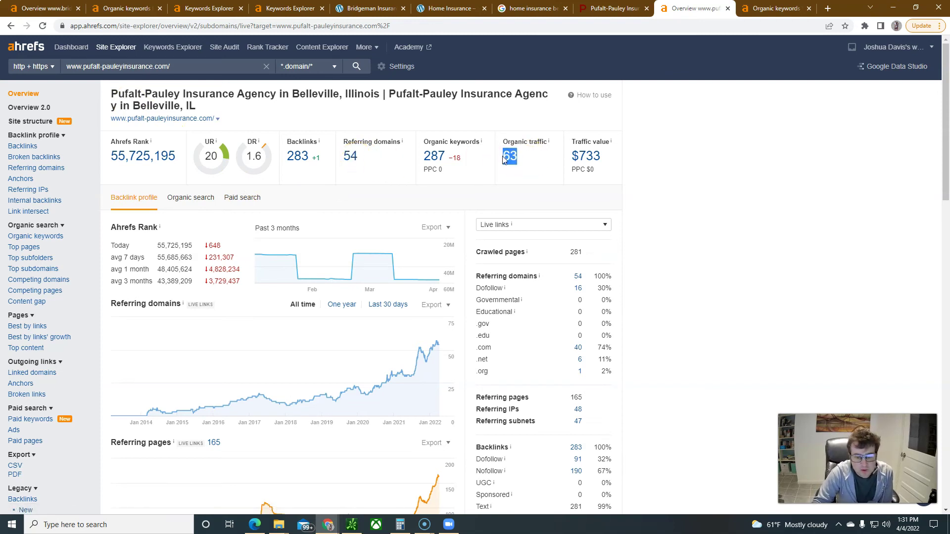
{"action": "left_click", "coordinate": [358, 9]}
{"action": "left_click", "coordinate": [53, 8]}
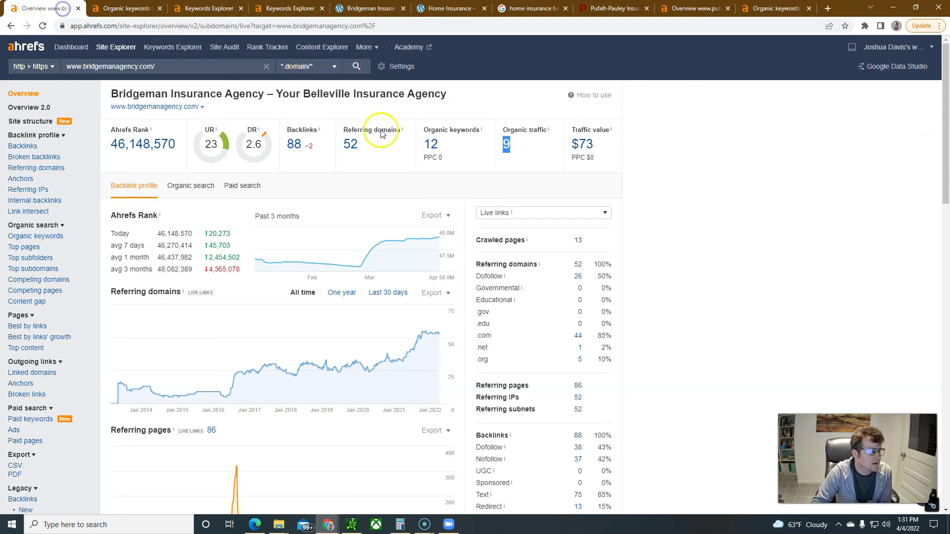
{"action": "double_click", "coordinate": [506, 144]}
{"action": "left_click", "coordinate": [687, 8]}
{"action": "double_click", "coordinate": [510, 156]}
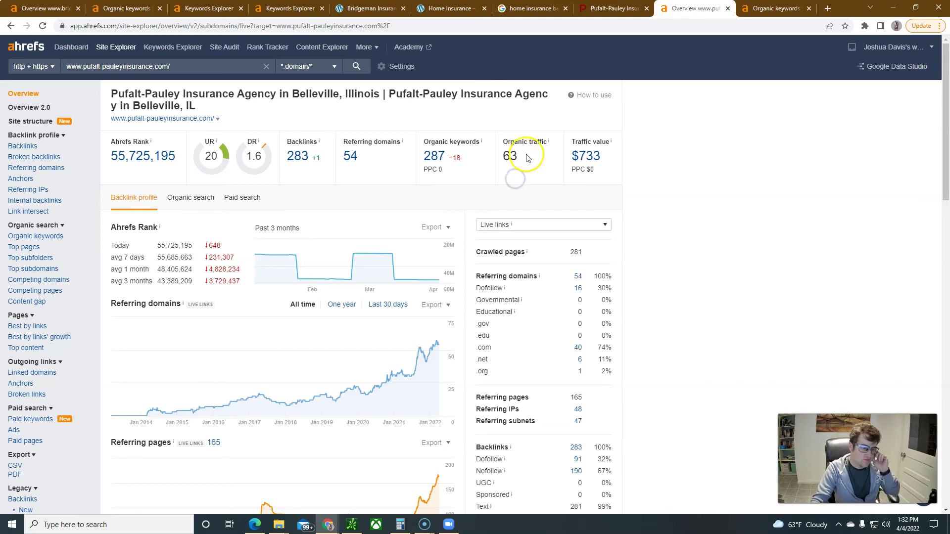
{"action": "left_click", "coordinate": [455, 183]}
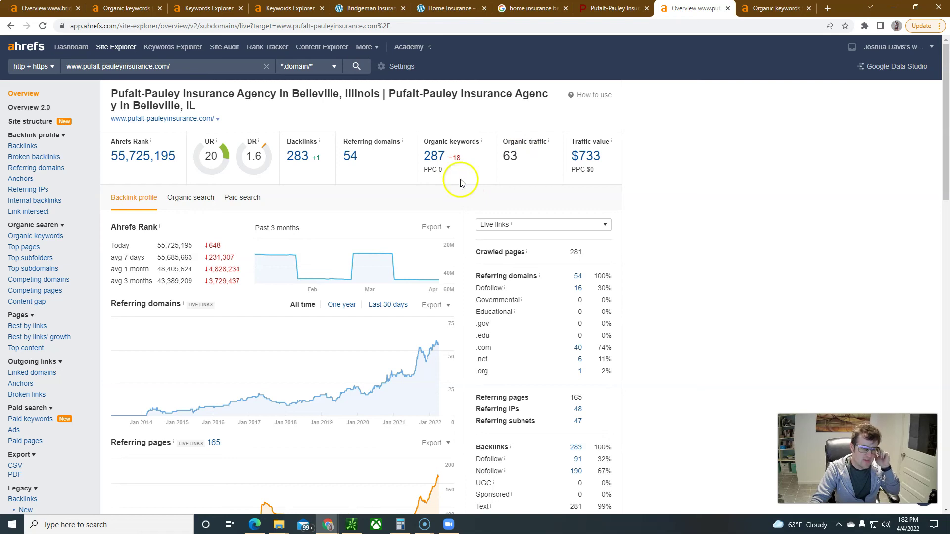
- Look over the content of Bridgeman's homepage down to the footer and return to its beginning
{"action": "left_click", "coordinate": [364, 9]}
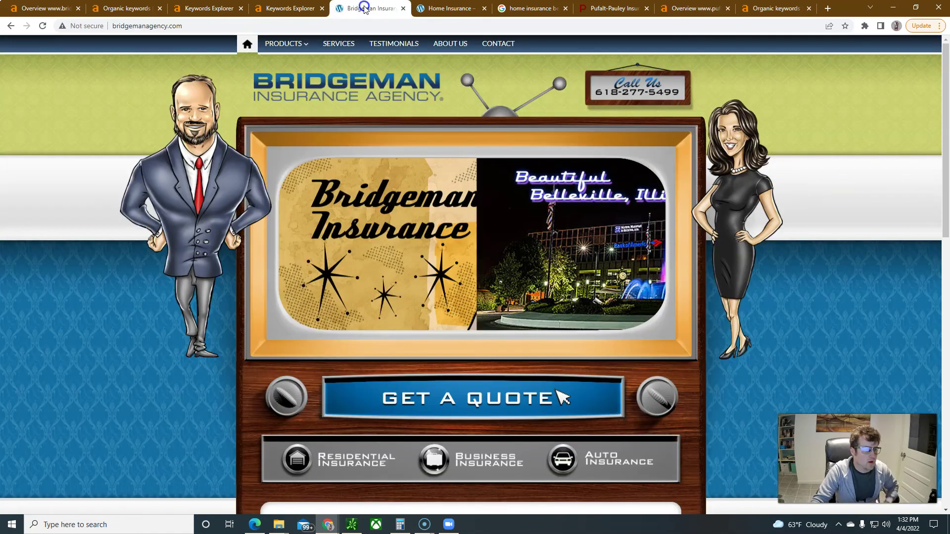
{"action": "scroll", "coordinate": [544, 240], "scroll_direction": "down", "scroll_amount": 13}
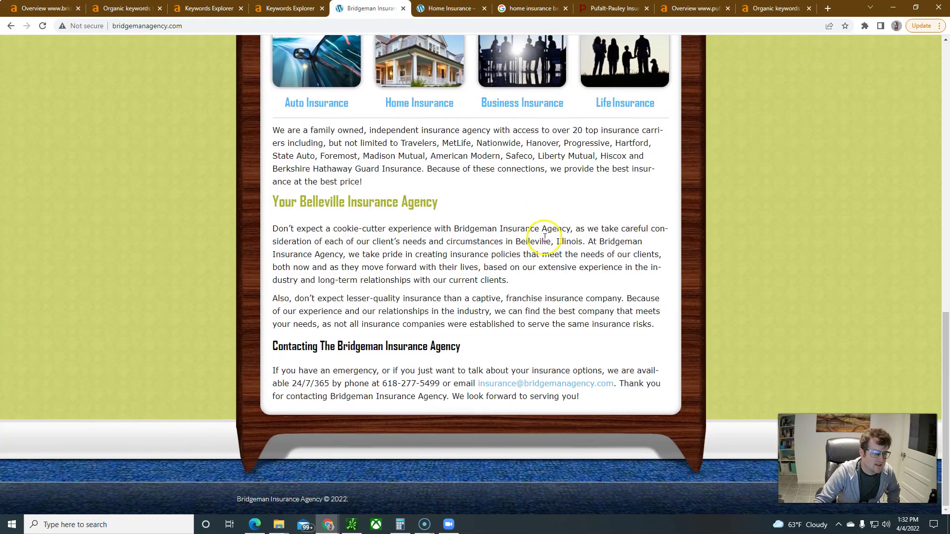
{"action": "scroll", "coordinate": [494, 297], "scroll_direction": "up", "scroll_amount": 12}
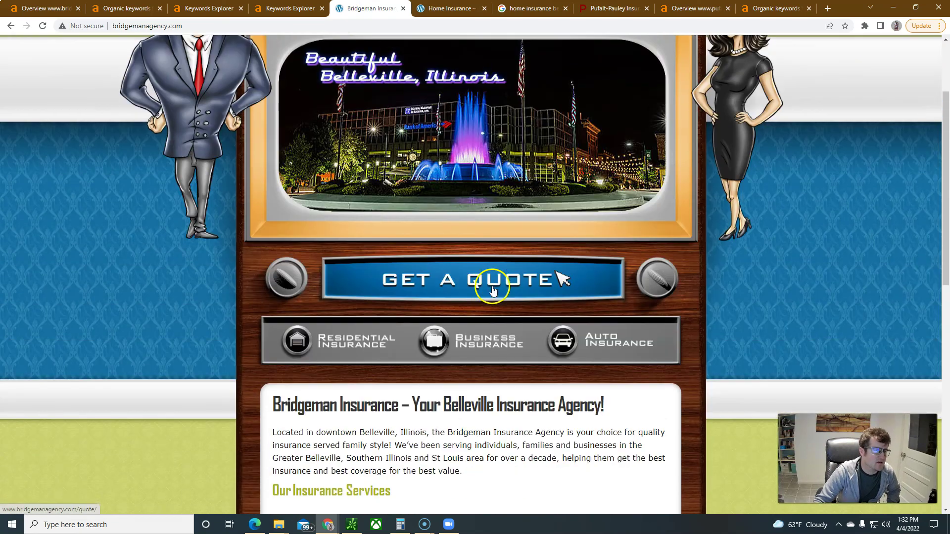
{"action": "scroll", "coordinate": [530, 366], "scroll_direction": "up", "scroll_amount": 3}
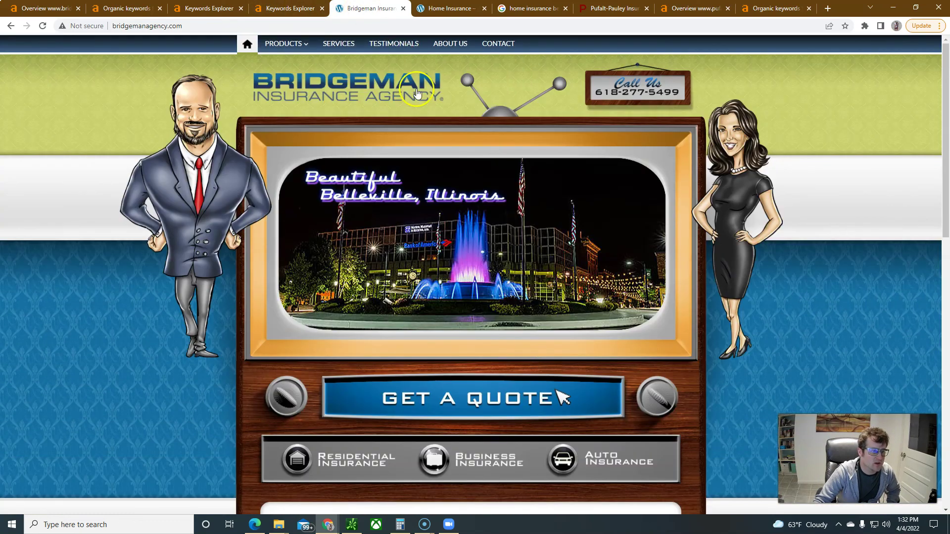
- Examine Pufalt-Pauley's organic keywords list with its rankings and ranking pages, revisit its Ahrefs overview and return to Bridgeman's homepage
{"action": "left_click", "coordinate": [775, 8]}
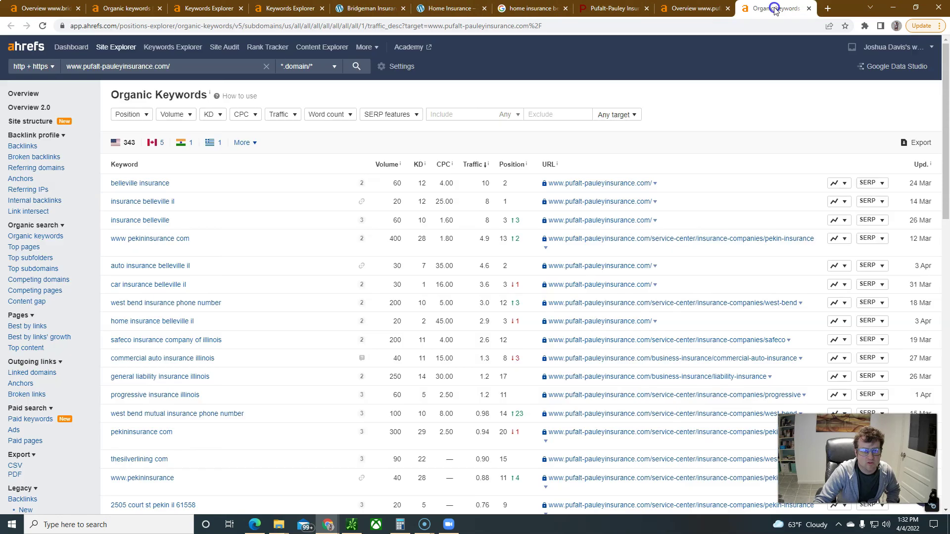
{"action": "left_click", "coordinate": [696, 8]}
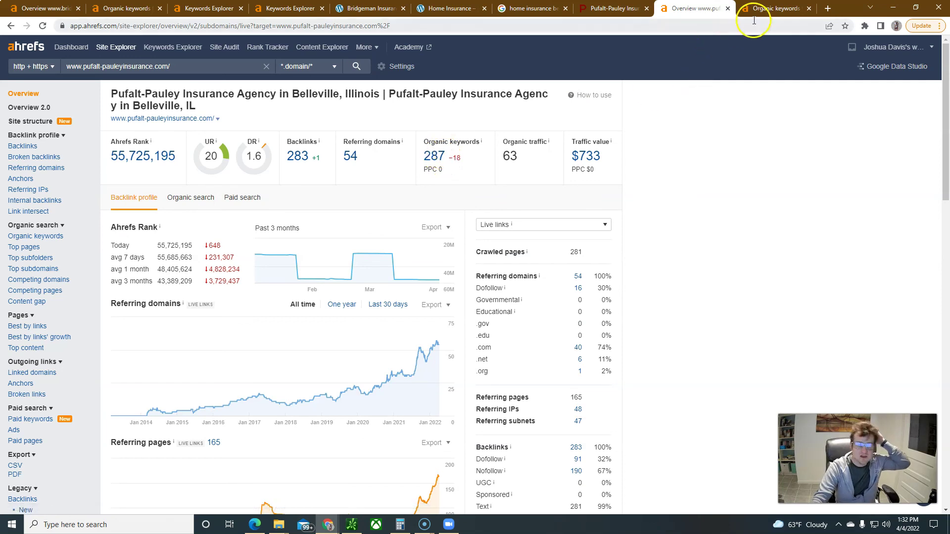
{"action": "left_click", "coordinate": [773, 8]}
{"action": "scroll", "coordinate": [166, 208], "scroll_direction": "down", "scroll_amount": 2}
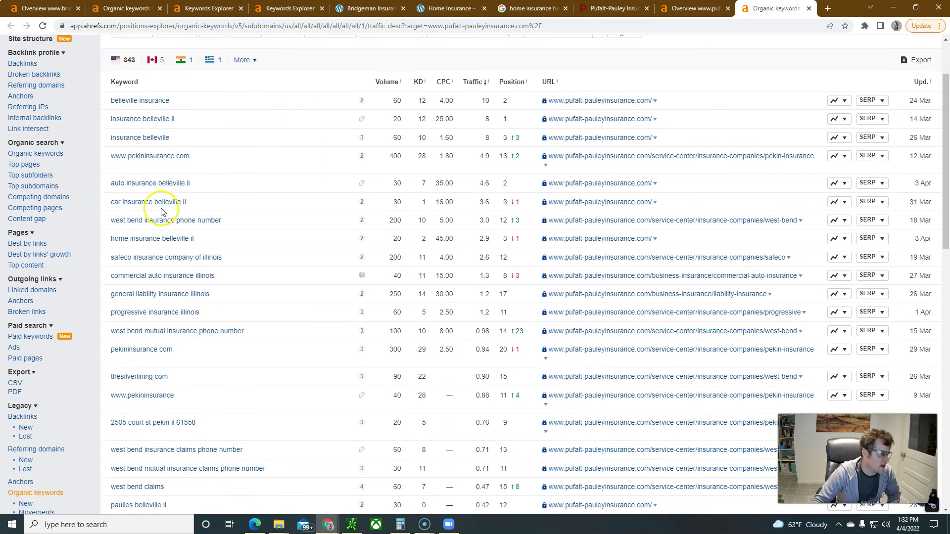
{"action": "scroll", "coordinate": [151, 225], "scroll_direction": "down", "scroll_amount": 7}
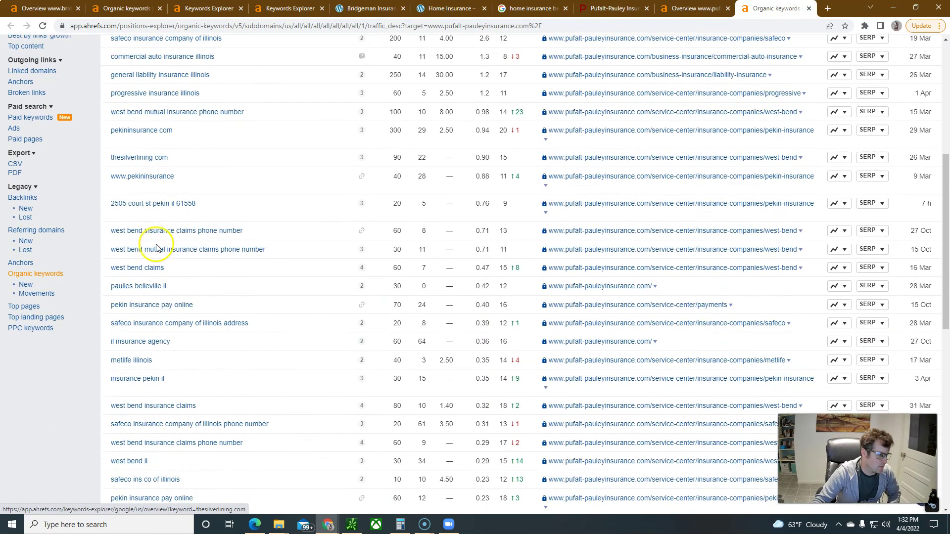
{"action": "scroll", "coordinate": [168, 267], "scroll_direction": "down", "scroll_amount": 6}
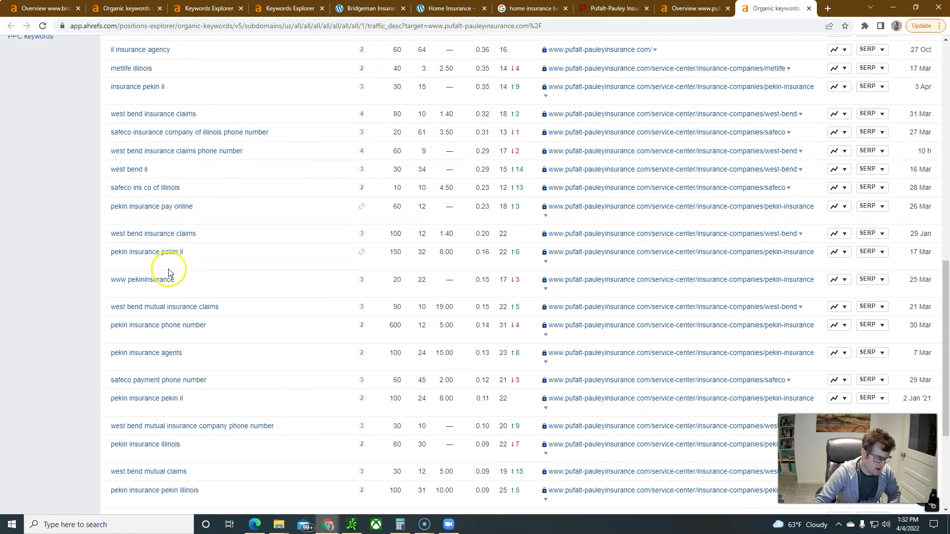
{"action": "scroll", "coordinate": [167, 285], "scroll_direction": "down", "scroll_amount": 1}
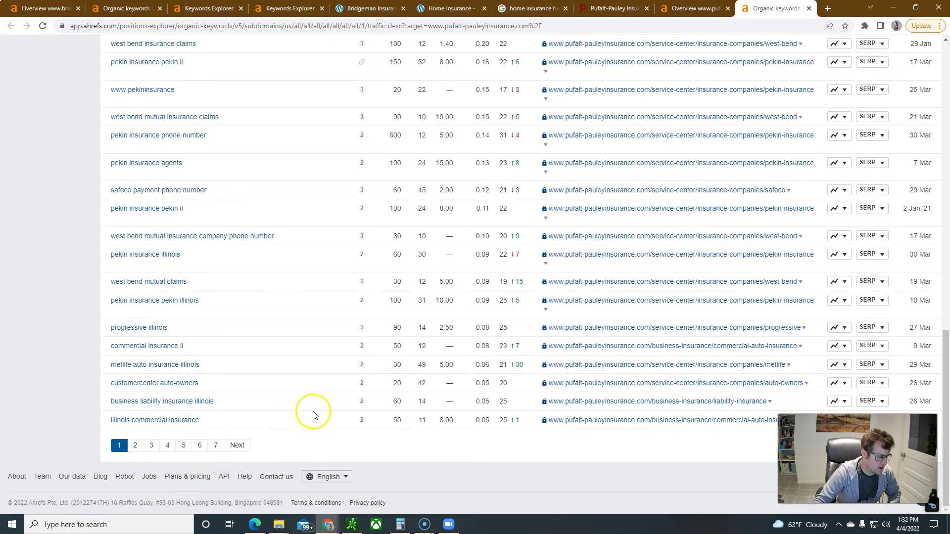
{"action": "scroll", "coordinate": [326, 386], "scroll_direction": "up", "scroll_amount": 15}
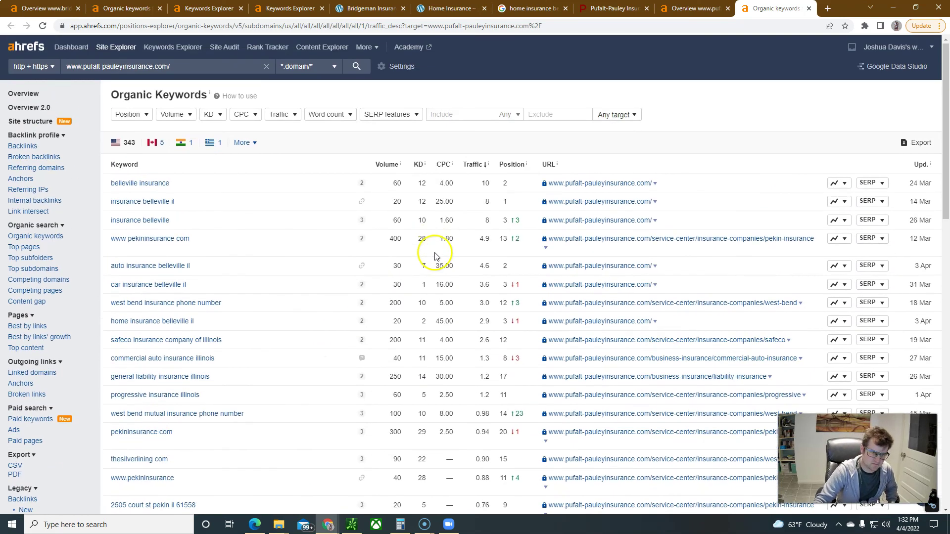
{"action": "left_click", "coordinate": [654, 9]}
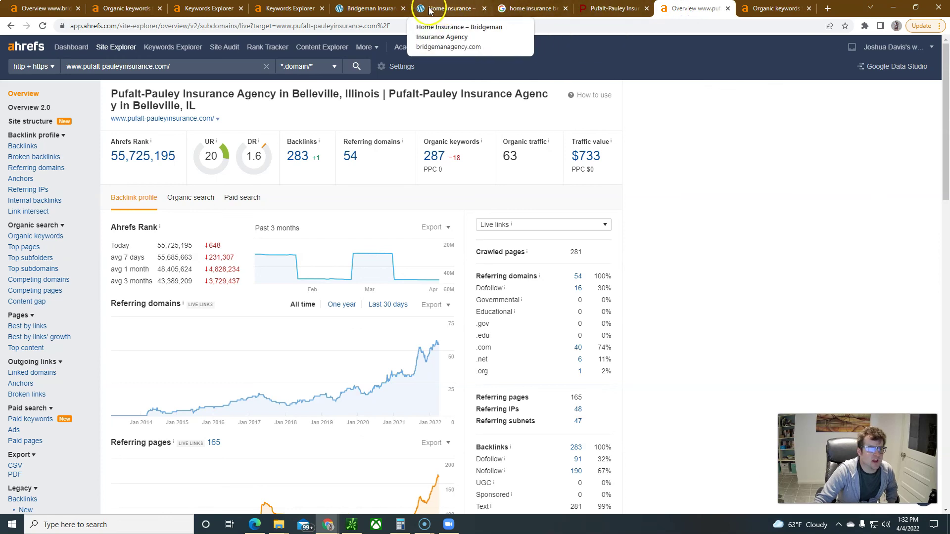
{"action": "left_click", "coordinate": [370, 8]}
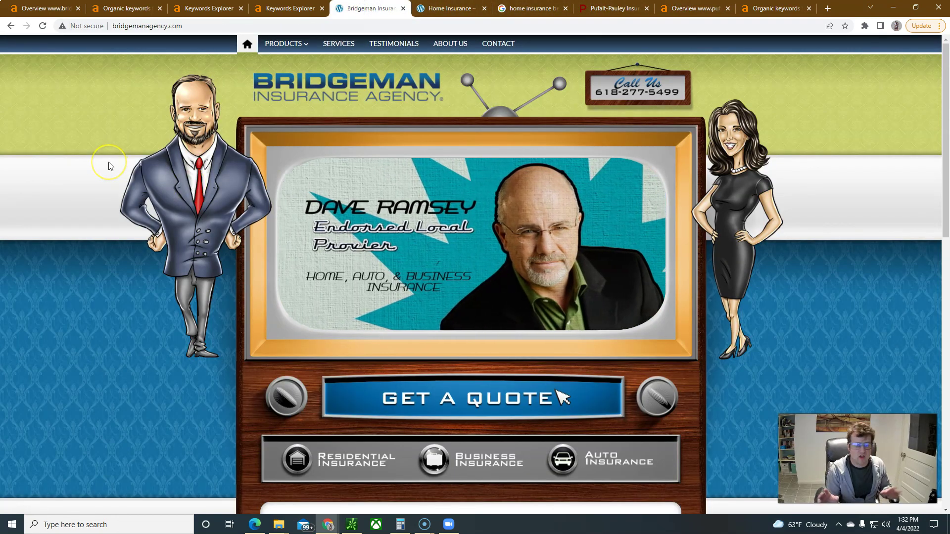